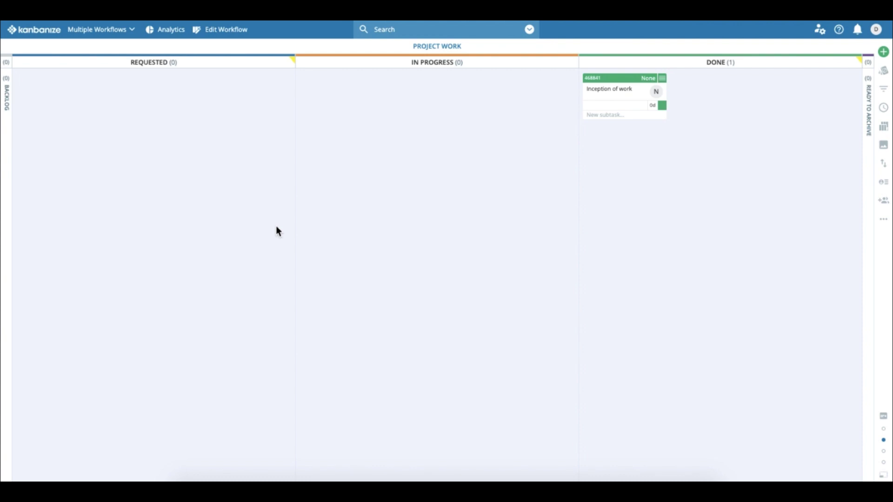
# - Insert a 'Ready for review' column after In Progress in the Project Work workflow
pyautogui.click(220, 33)
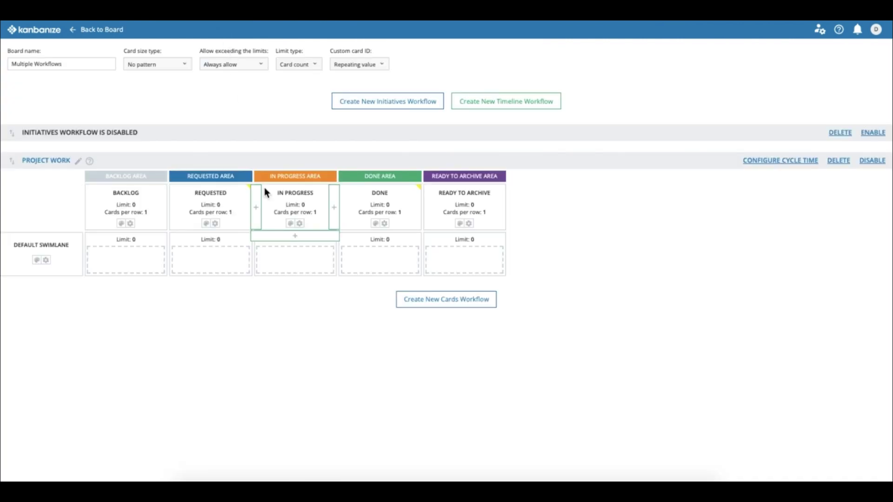
pyautogui.click(339, 222)
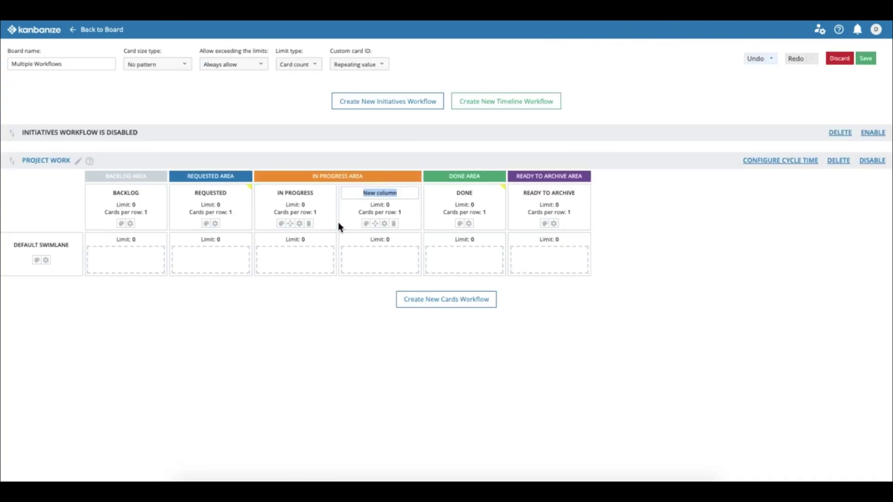
pyautogui.write('Red')
pyautogui.press('BackSpace')
pyautogui.write('ady for review')
# - Add 'review' and 'quality' columns after it and save the workflow
pyautogui.press('Tab')
pyautogui.write('review')
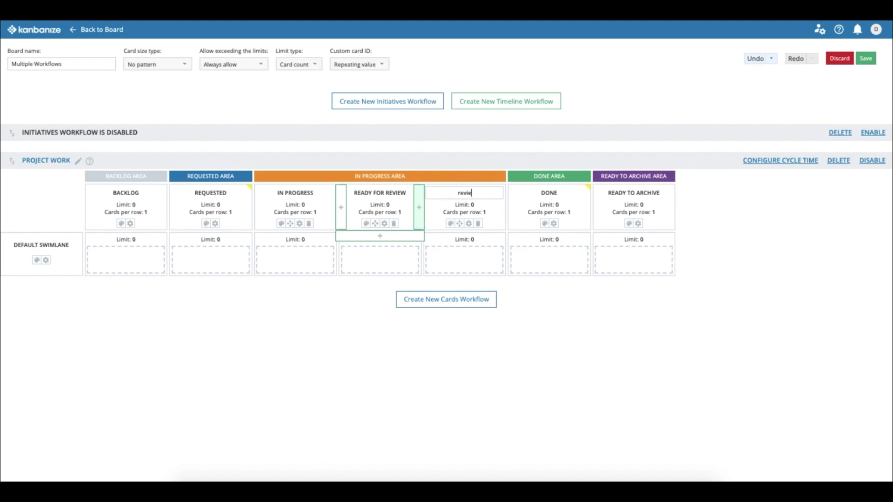
pyautogui.press('Return')
pyautogui.click(502, 212)
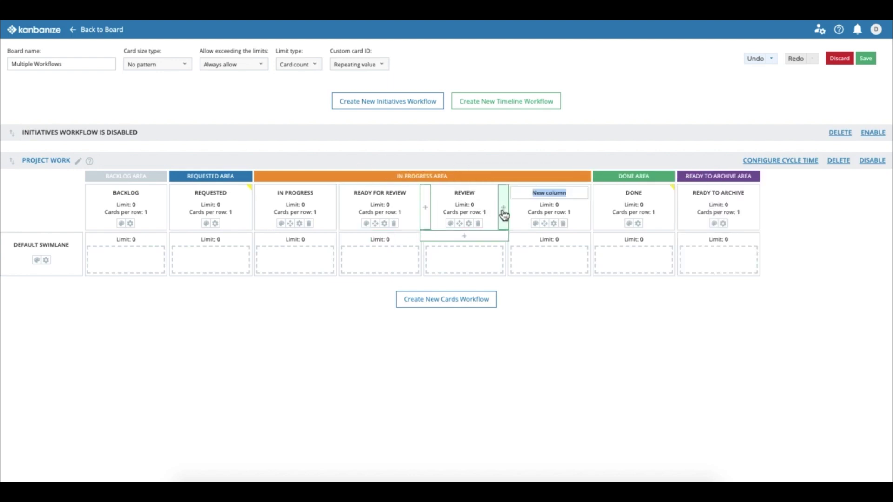
pyautogui.write('quality')
pyautogui.press('Return')
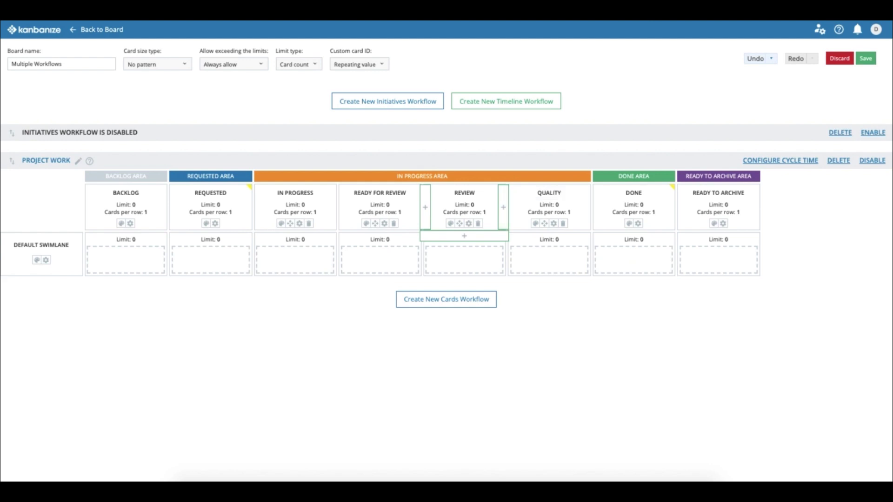
pyautogui.click(868, 60)
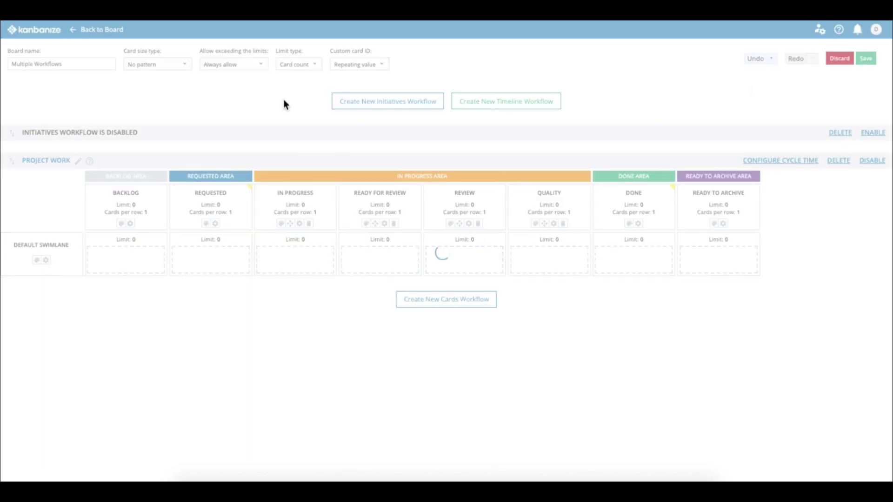
# - Go back to the board to see Project Work's new Ready for Review, Review and Quality columns
pyautogui.click(111, 36)
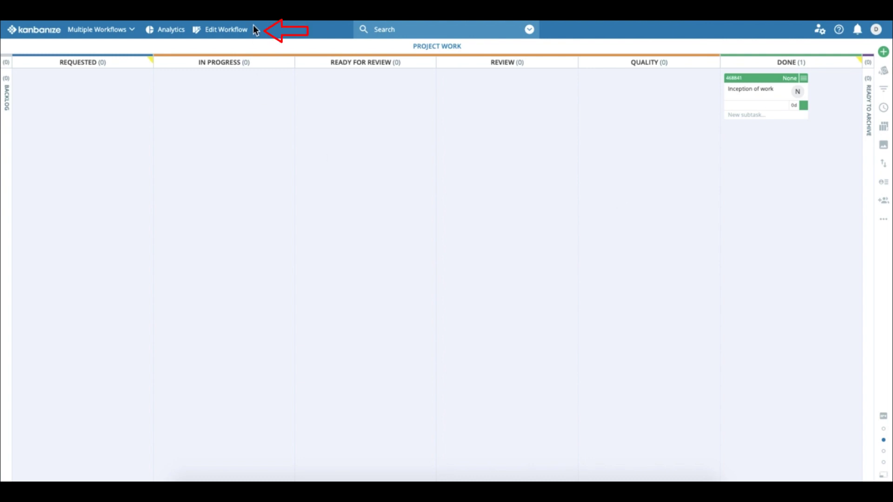
# - Add a new cards workflow and name it 'Expedite'
pyautogui.click(237, 30)
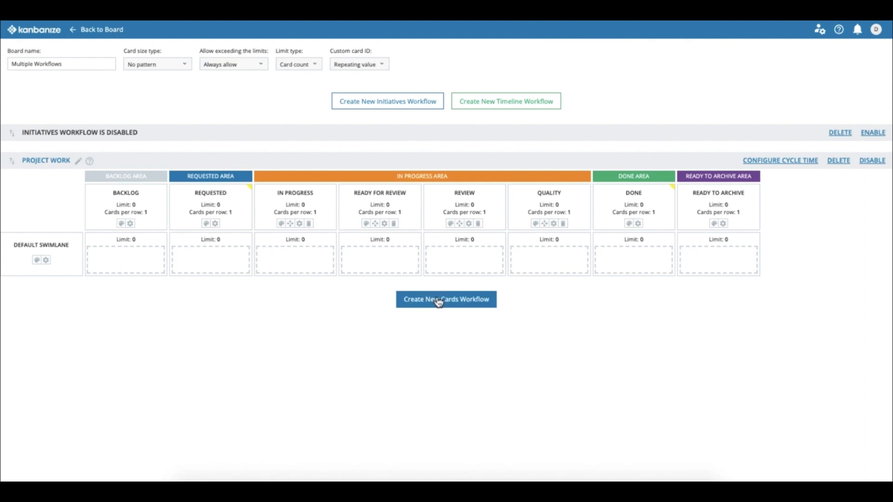
pyautogui.click(438, 300)
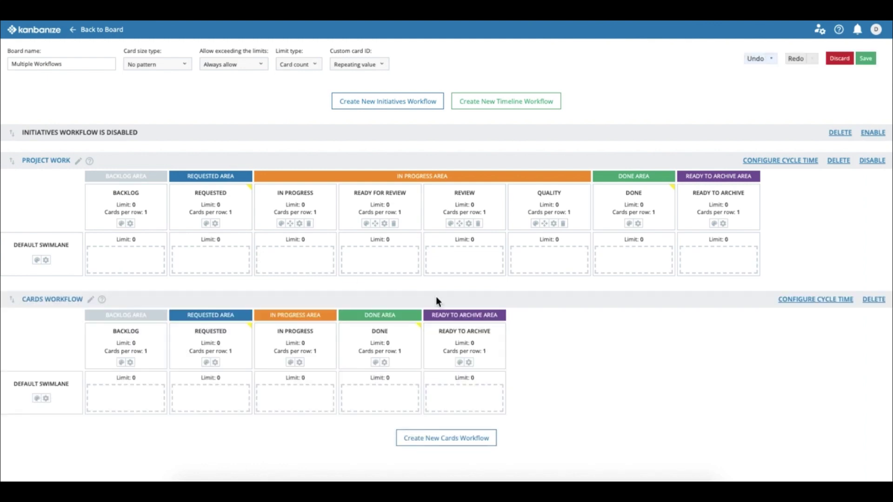
pyautogui.click(91, 300)
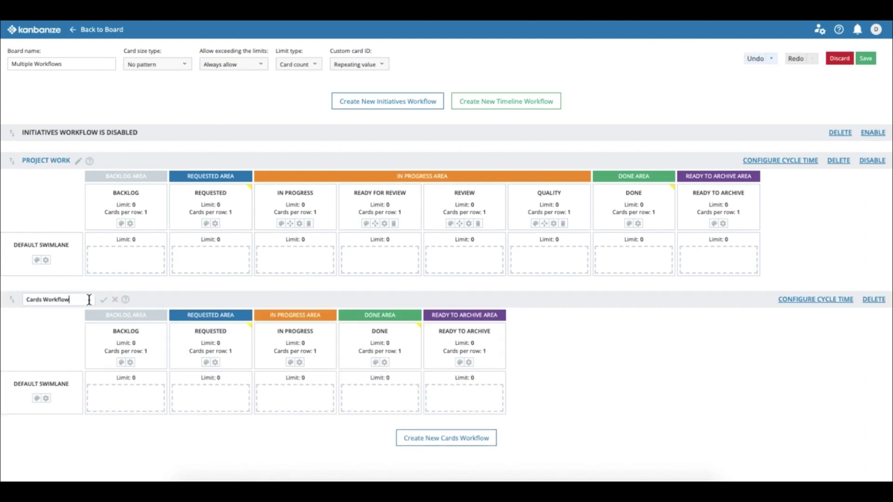
pyautogui.hotkey('ctrl', 'a')
pyautogui.write('Expedite')
pyautogui.press('Return')
# - Move Expedite above Project Work, save, and return to the board
pyautogui.moveTo(13, 302); pyautogui.dragTo(34, 154)
pyautogui.click(864, 61)
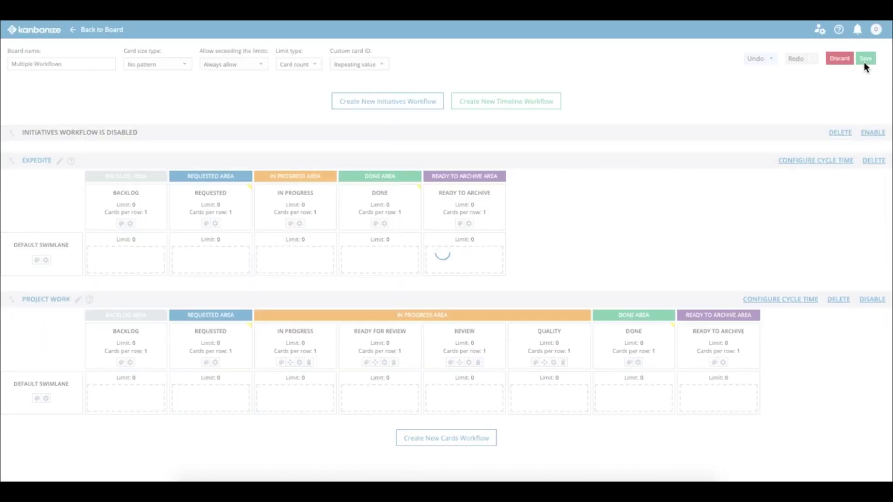
pyautogui.click(102, 37)
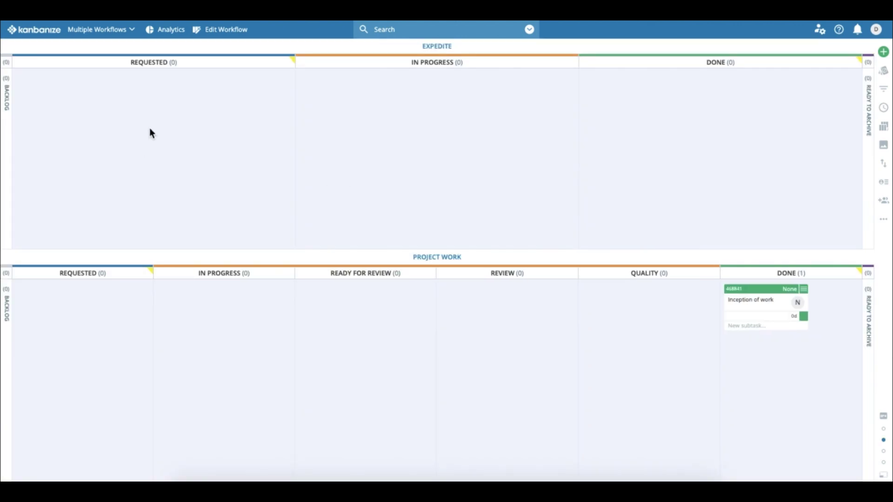
# - Add an 'Urgent task' card to Expedite's Requested column
pyautogui.doubleClick(150, 130)
pyautogui.write('Urg')
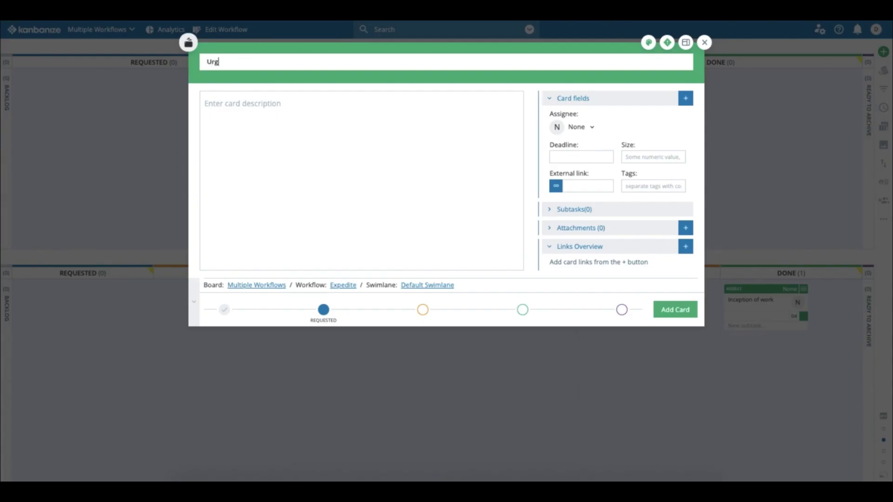
pyautogui.write('ent task')
pyautogui.press('Return')
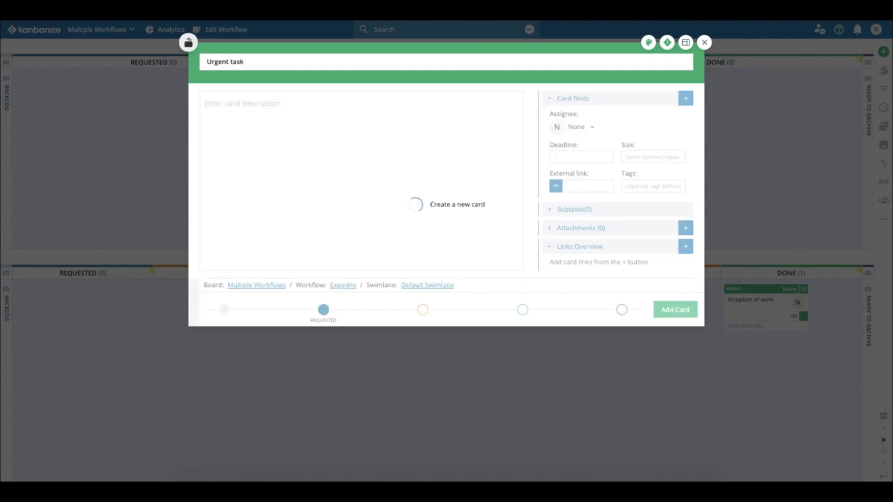
# - Colour the Urgent task card red and move it through In Progress into Done
pyautogui.click(96, 78)
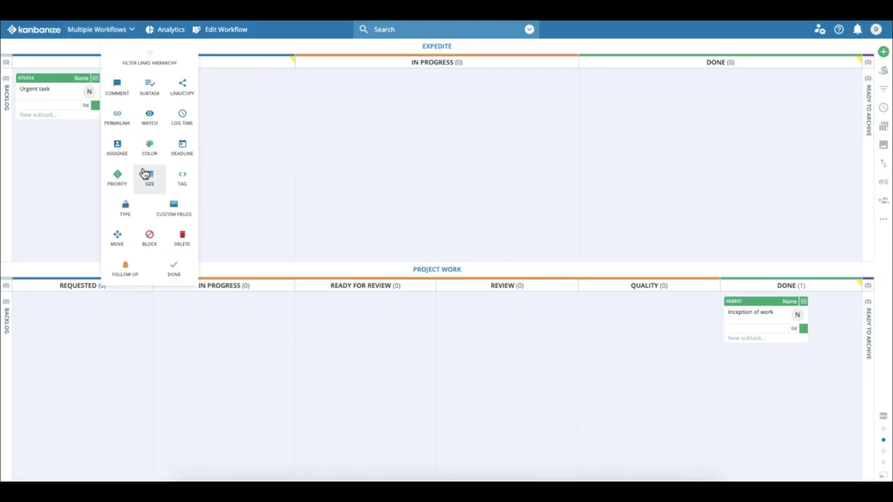
pyautogui.click(149, 145)
pyautogui.click(238, 200)
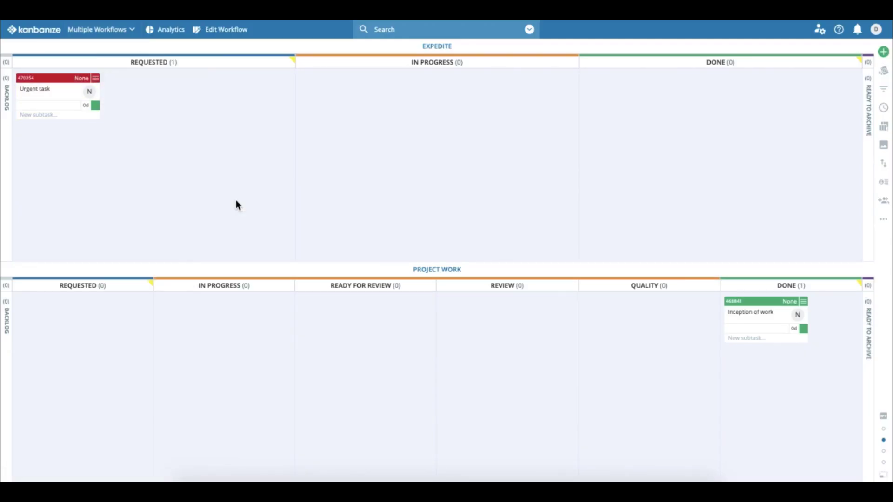
pyautogui.moveTo(61, 78); pyautogui.dragTo(397, 106)
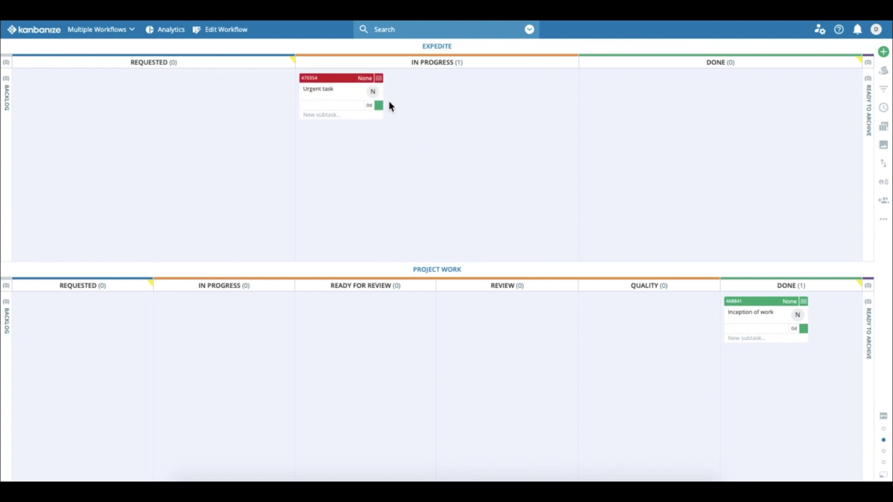
pyautogui.moveTo(370, 76); pyautogui.dragTo(675, 110)
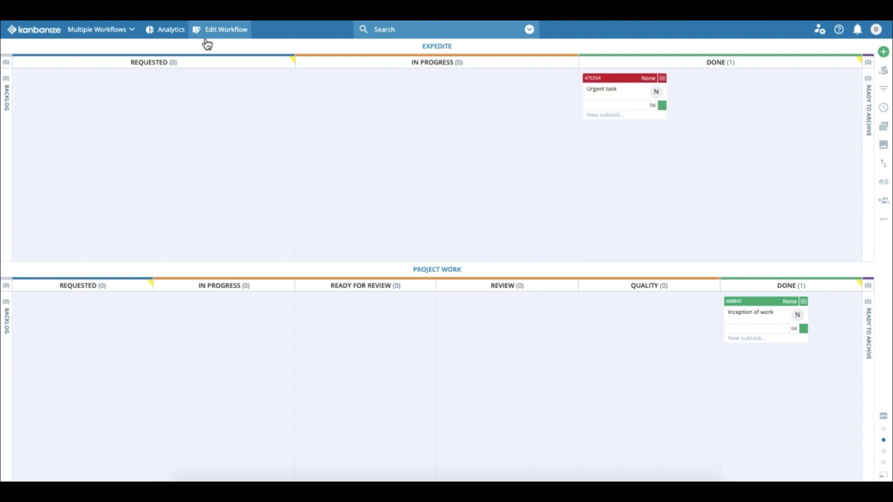
# - Rename the Project Work workflow to 'Project 1'
pyautogui.click(221, 39)
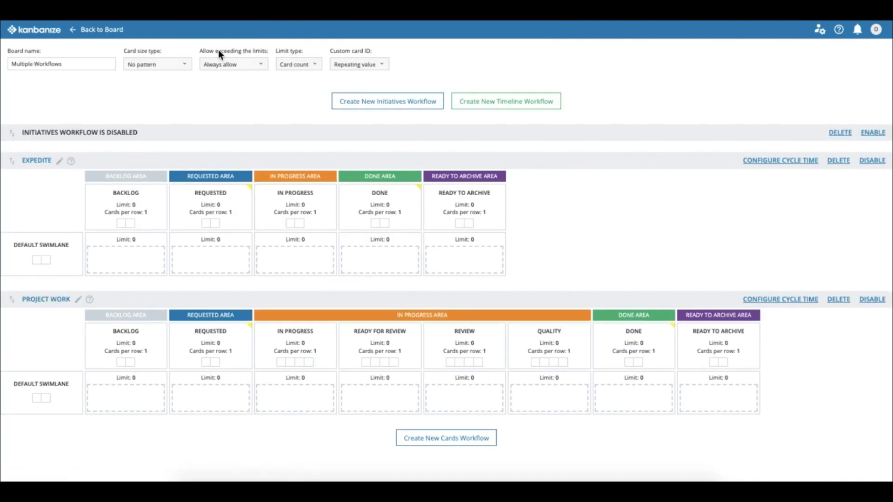
pyautogui.moveTo(184, 225)
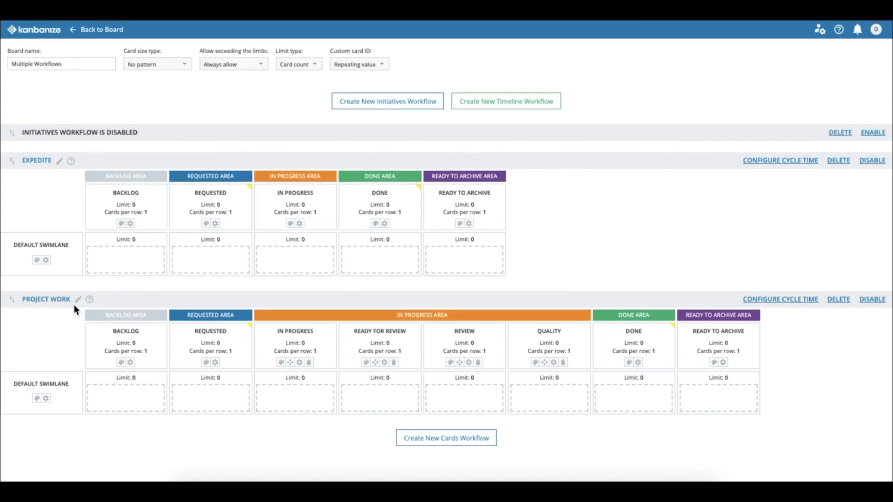
pyautogui.click(79, 301)
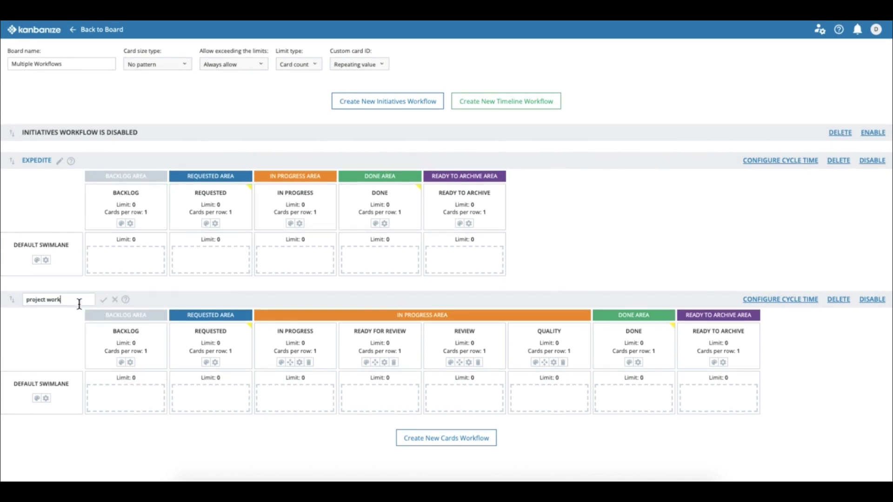
pyautogui.press('BackSpace')
pyautogui.press('BackSpace')
pyautogui.press('BackSpace')
pyautogui.write('1')
pyautogui.click(103, 300)
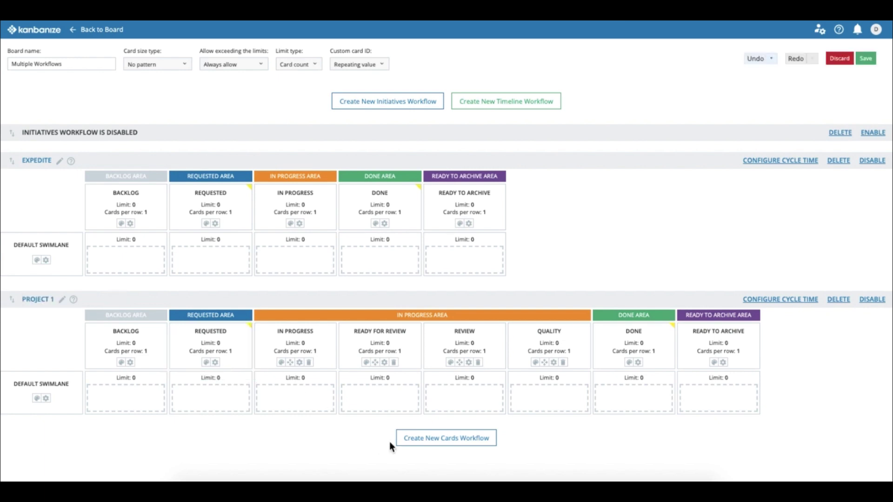
# - Add another cards workflow below it named 'Project 2'
pyautogui.click(424, 439)
pyautogui.scroll(-2, 140, 395)
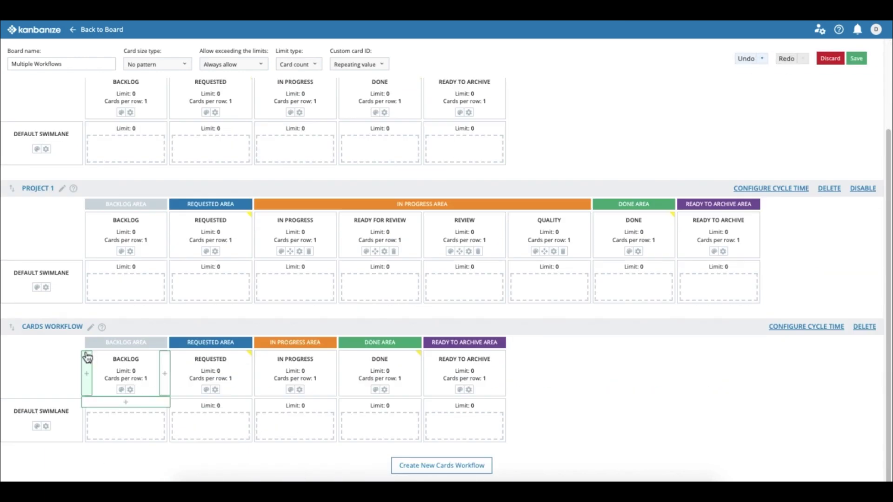
pyautogui.click(90, 327)
pyautogui.hotkey('ctrl', 'a')
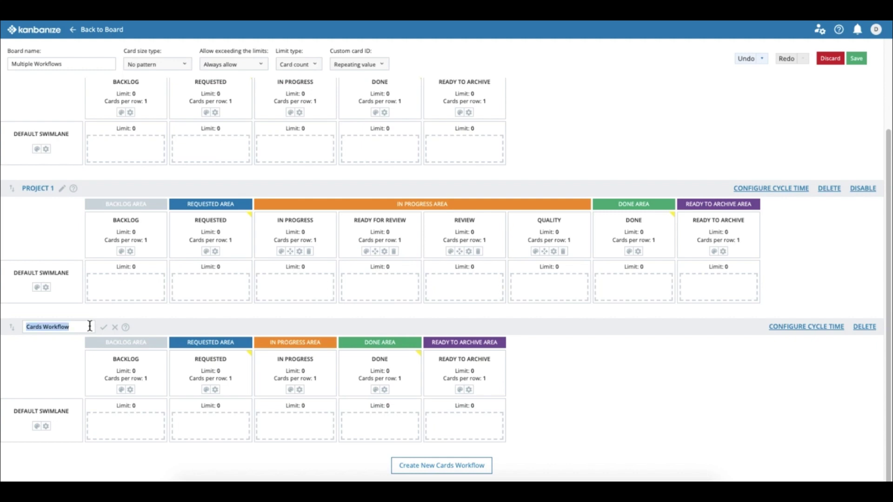
pyautogui.write('Project 2')
pyautogui.press('Return')
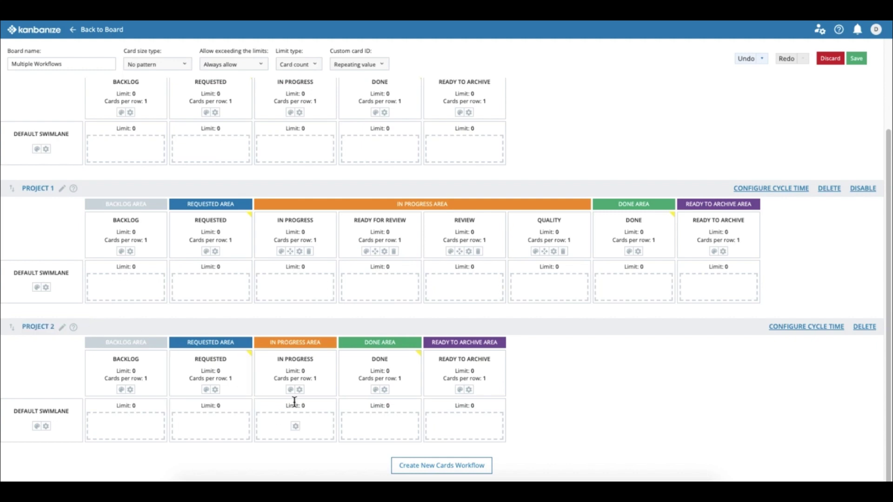
# - Insert 'Customer approval' and 'showcase' columns after In Progress in Project 2, then save
pyautogui.click(334, 386)
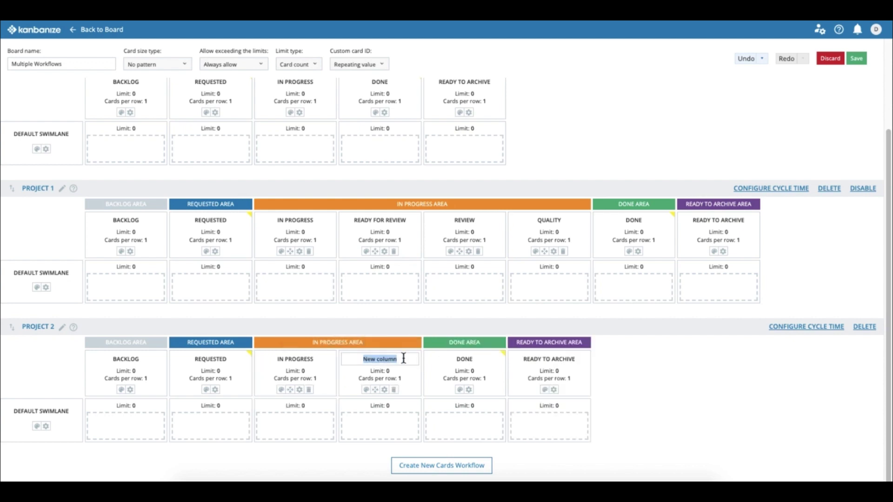
pyautogui.write('Customer approval')
pyautogui.press('Return')
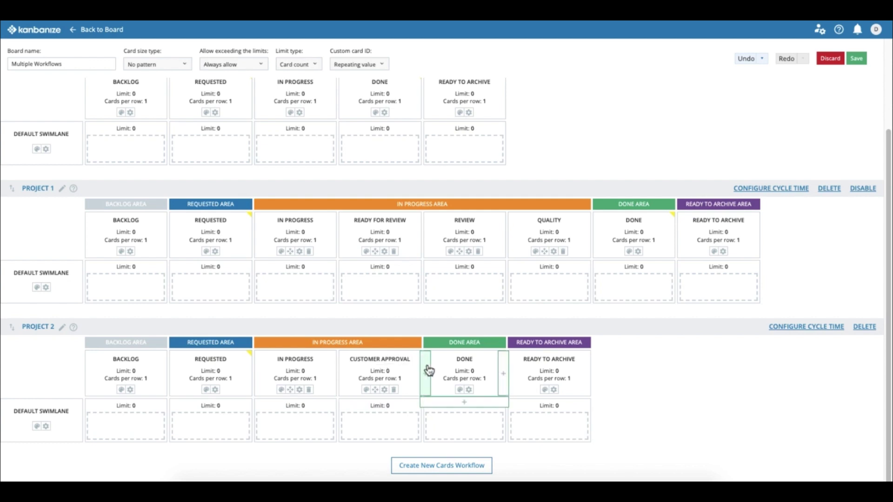
pyautogui.click(420, 375)
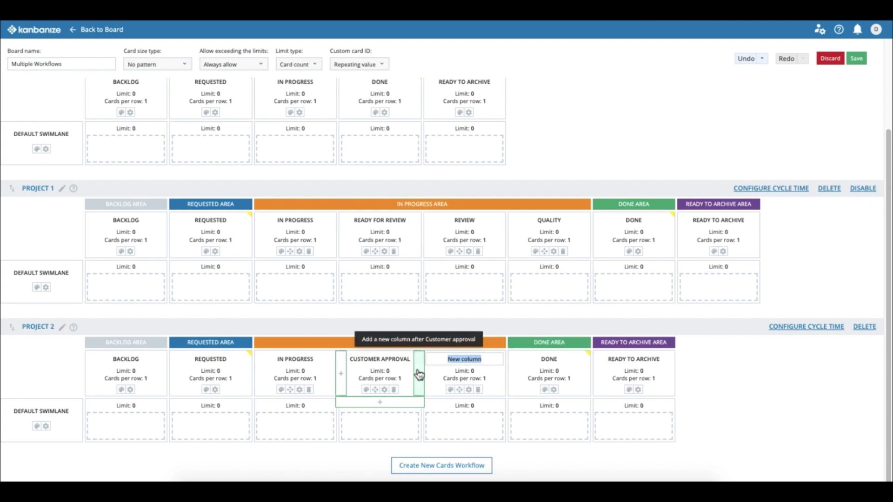
pyautogui.write('showcase')
pyautogui.press('Return')
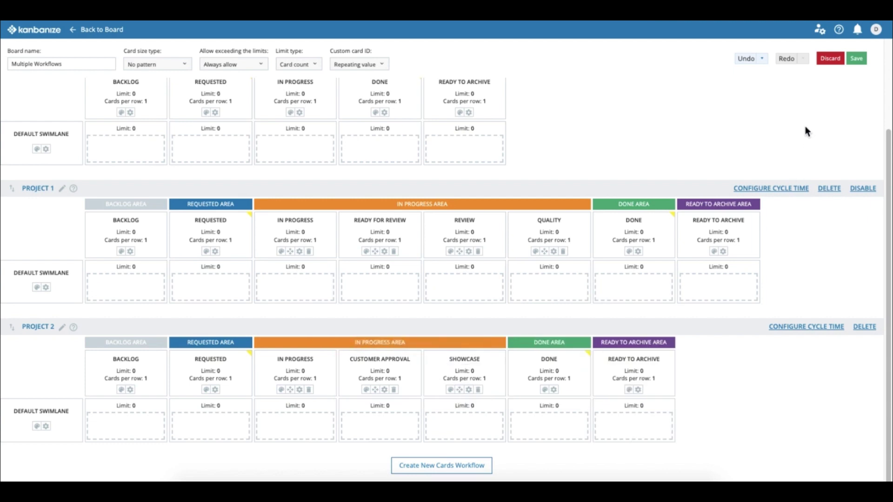
pyautogui.click(857, 59)
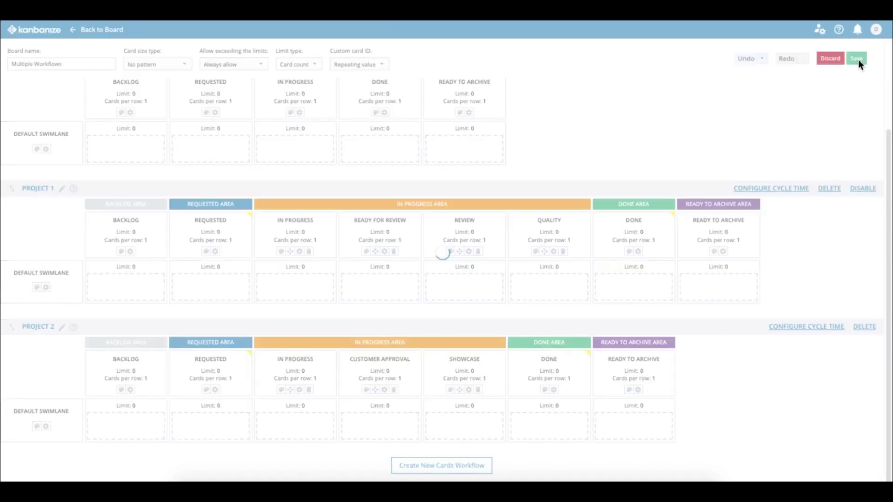
# - Return to the board showing Expedite, Project 1 and Project 2 workflows
pyautogui.click(92, 31)
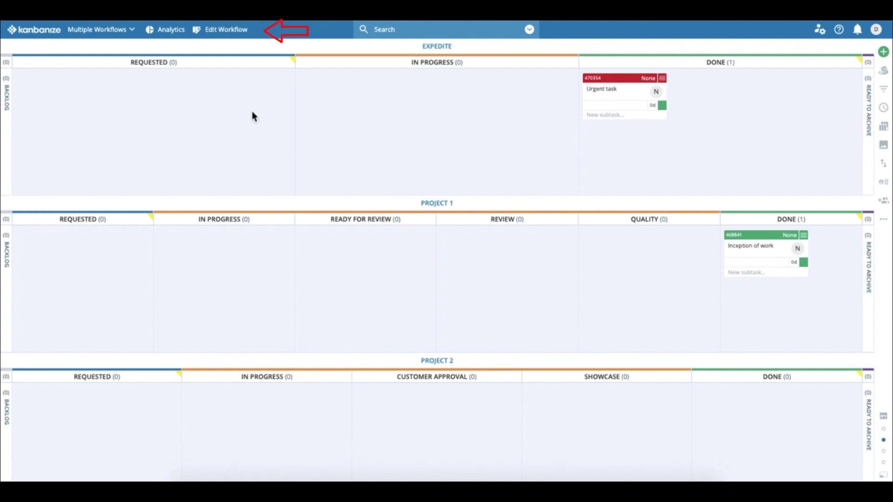
# - Enable and save the Initiatives Workflow, then start a new card in its Requested column
pyautogui.click(240, 37)
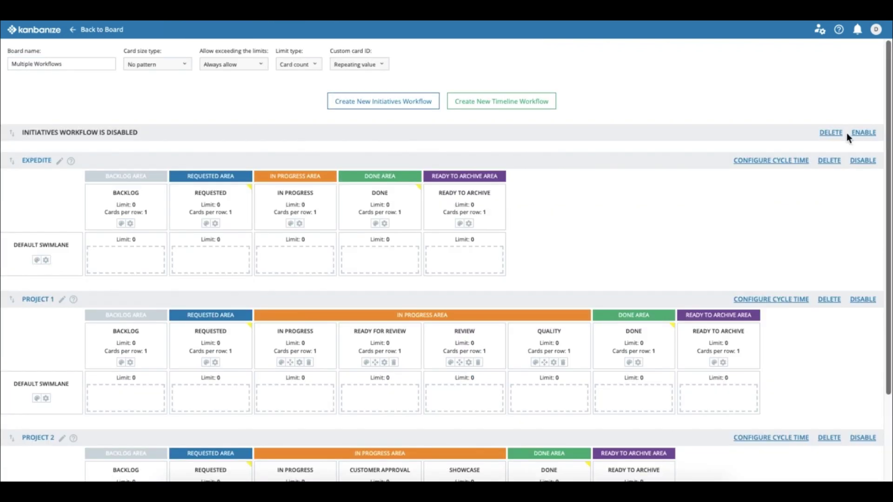
pyautogui.click(861, 133)
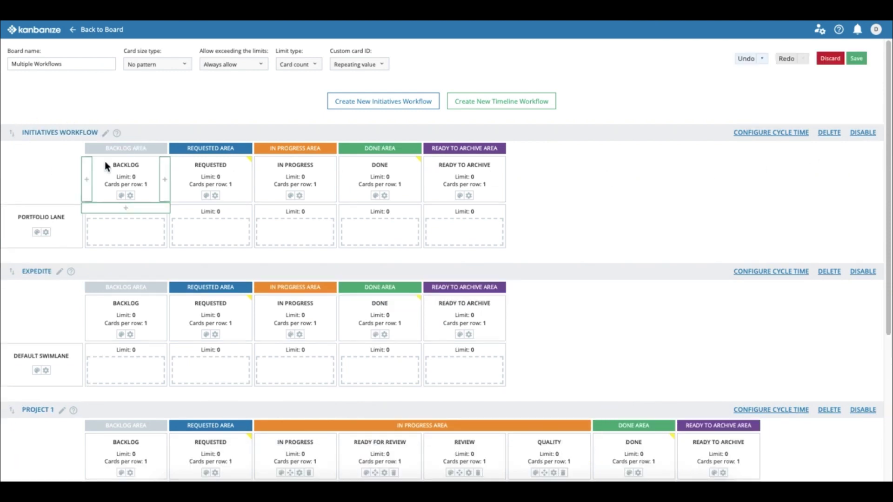
pyautogui.click(857, 59)
pyautogui.click(91, 36)
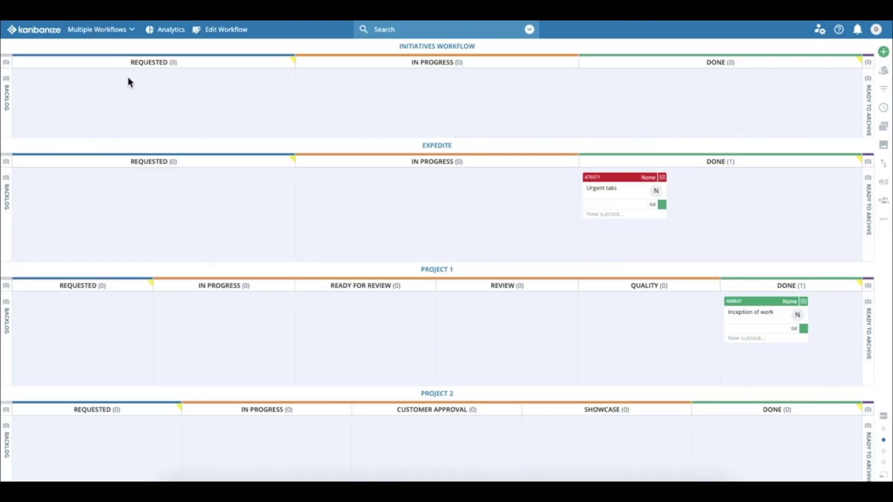
pyautogui.doubleClick(129, 79)
# - Add initiative cards 'Project 1' and 'Project 2', then drag Project 1 onto Project 1's Requested column
pyautogui.write('Proj')
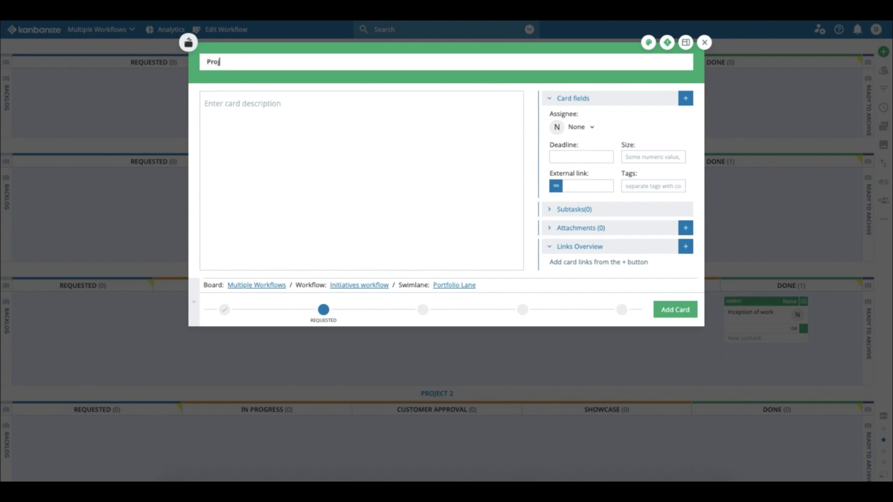
pyautogui.write('ect 1')
pyautogui.press('Return')
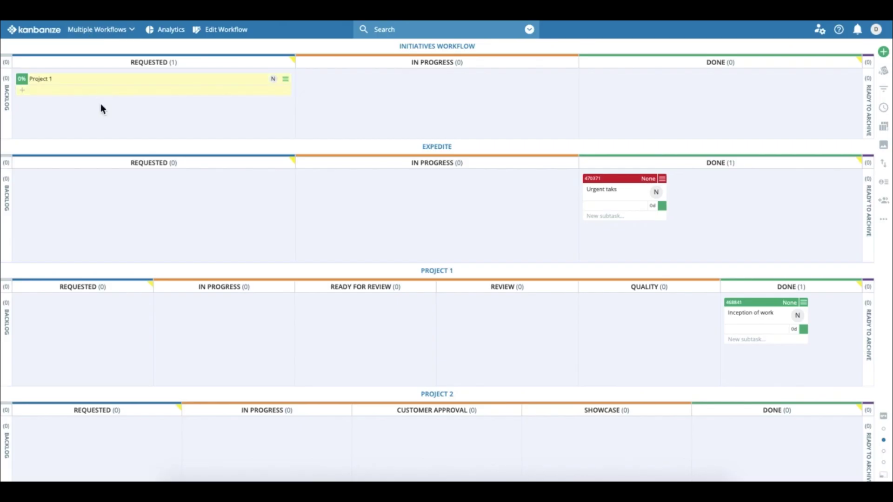
pyautogui.doubleClick(99, 112)
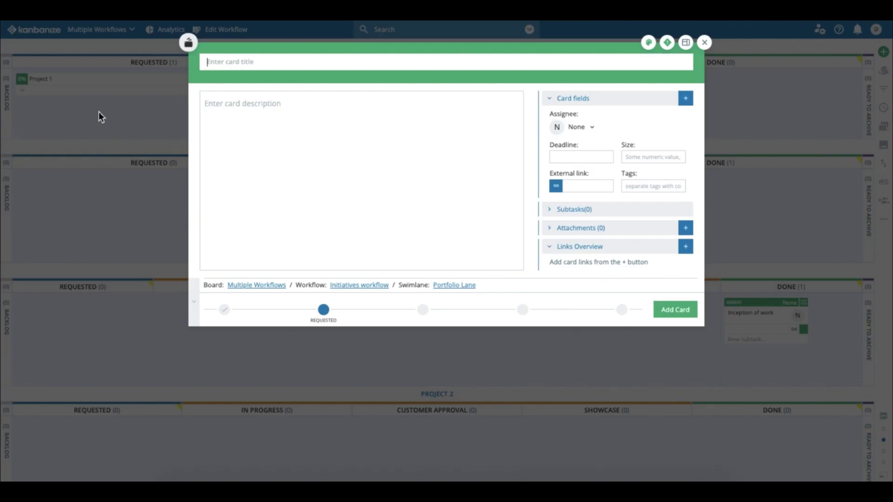
pyautogui.write('Project 2')
pyautogui.press('Return')
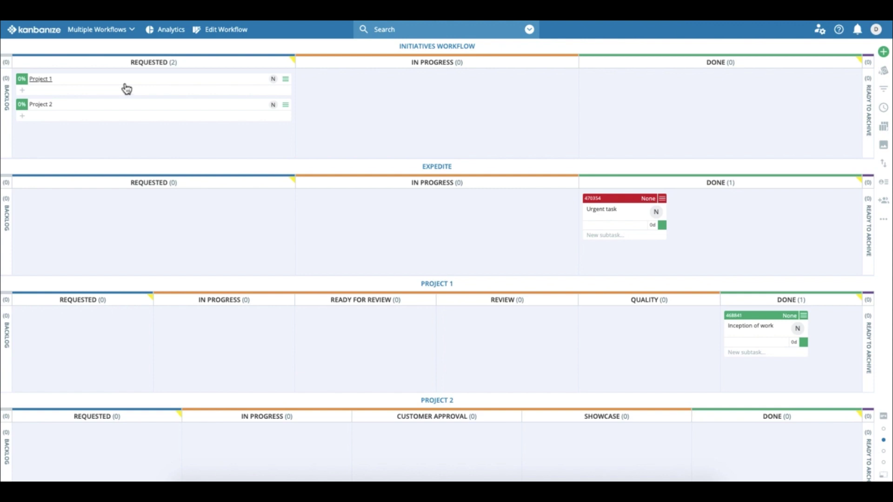
pyautogui.moveTo(126, 88); pyautogui.dragTo(91, 311)
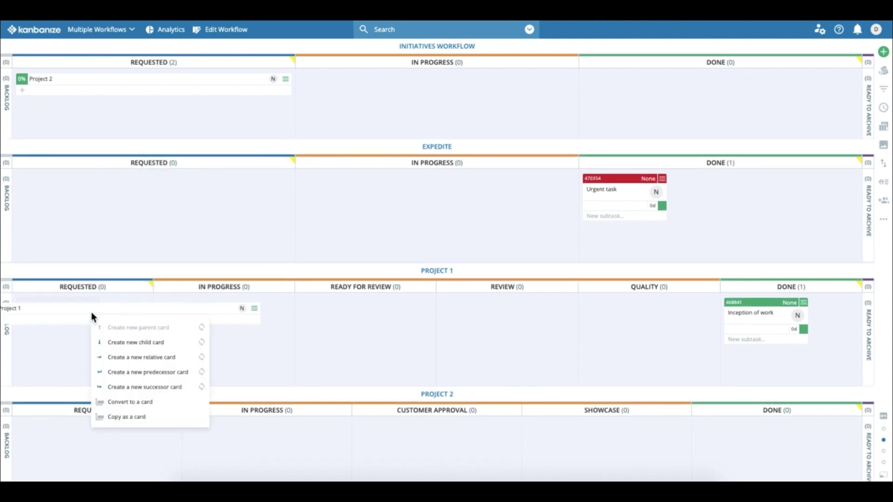
# - Create child cards 'Task 1' and 'Task 2' of Project 1 in its Requested column
pyautogui.click(114, 343)
pyautogui.write('Task 1')
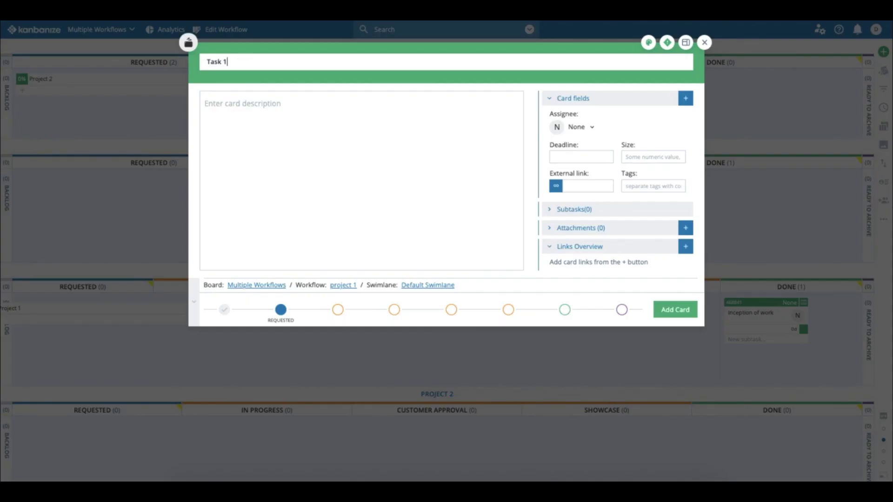
pyautogui.press('Return')
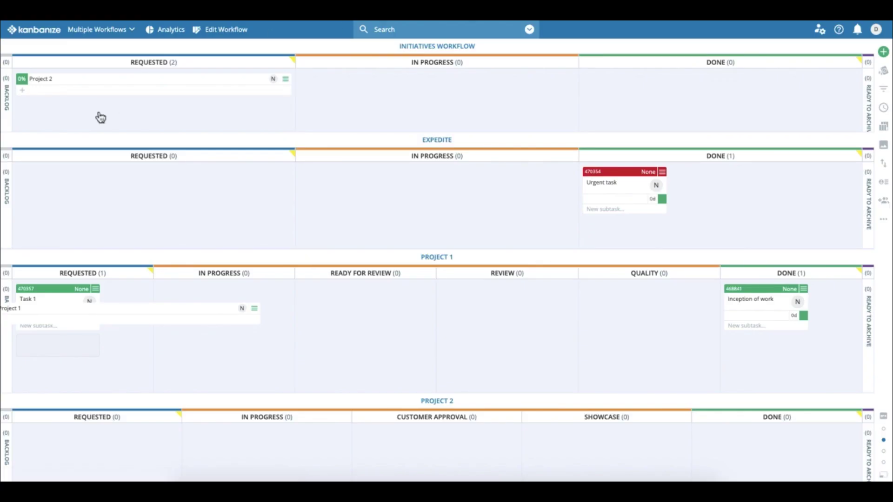
pyautogui.moveTo(105, 94); pyautogui.dragTo(76, 368)
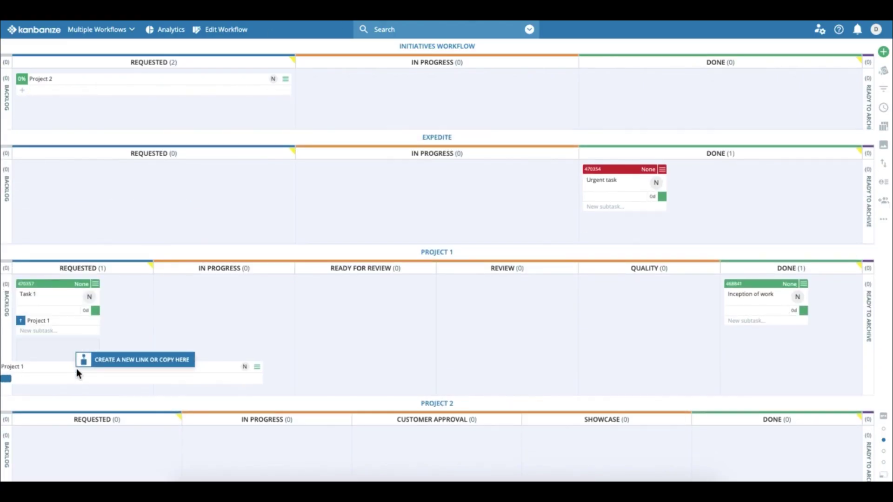
pyautogui.click(77, 369)
pyautogui.click(101, 396)
pyautogui.write('Task 2')
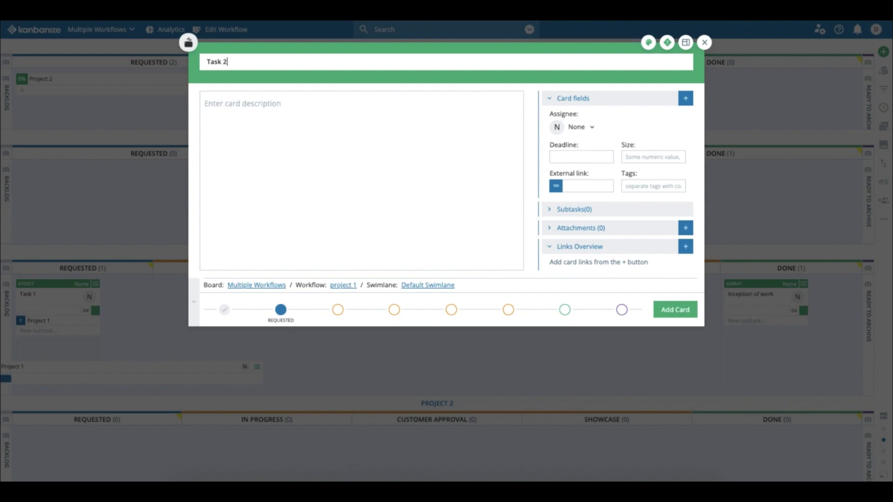
pyautogui.press('Return')
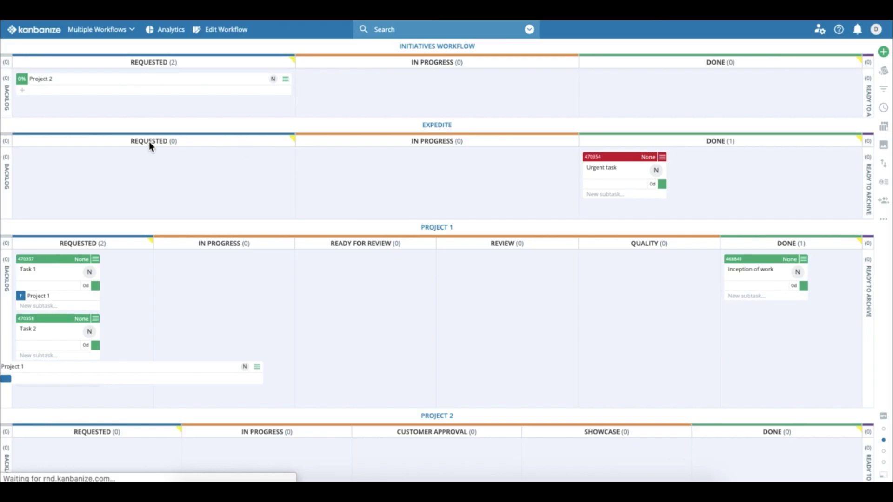
# - Create child cards 'Task 1' and 'Task 2' of Project 2 in its Requested column
pyautogui.moveTo(140, 113); pyautogui.dragTo(94, 448)
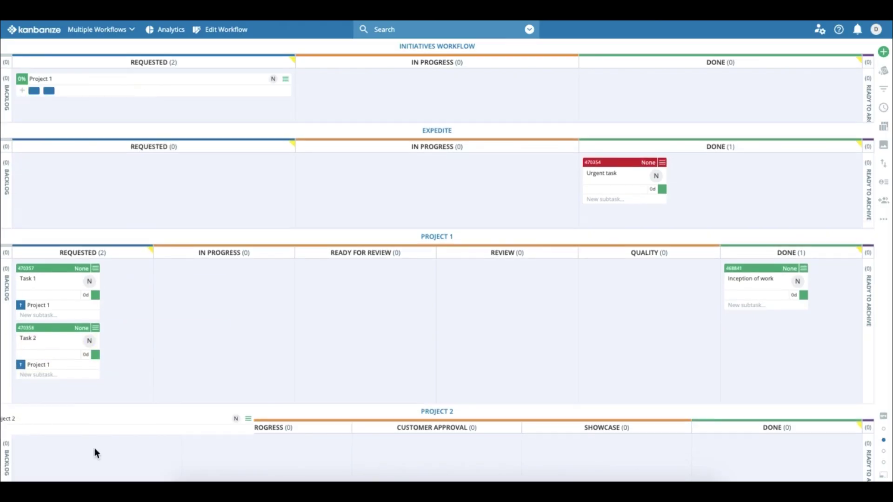
pyautogui.click(91, 461)
pyautogui.click(142, 378)
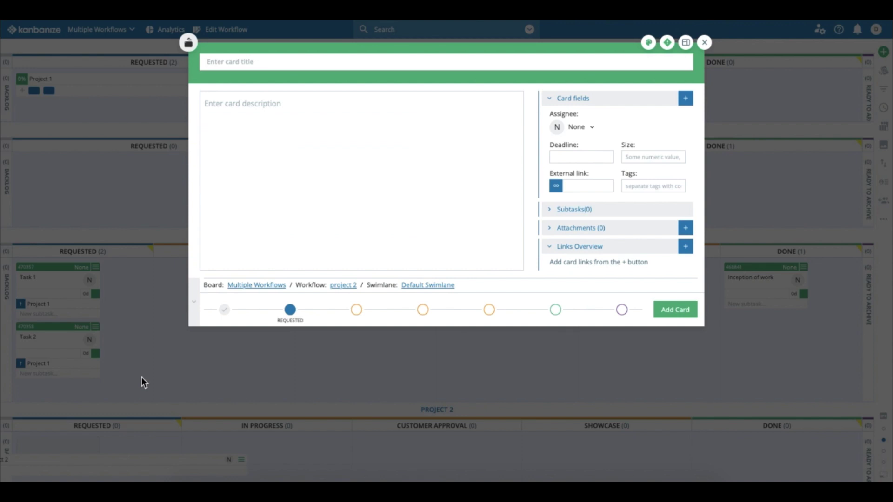
pyautogui.write('Task 1')
pyautogui.press('Return')
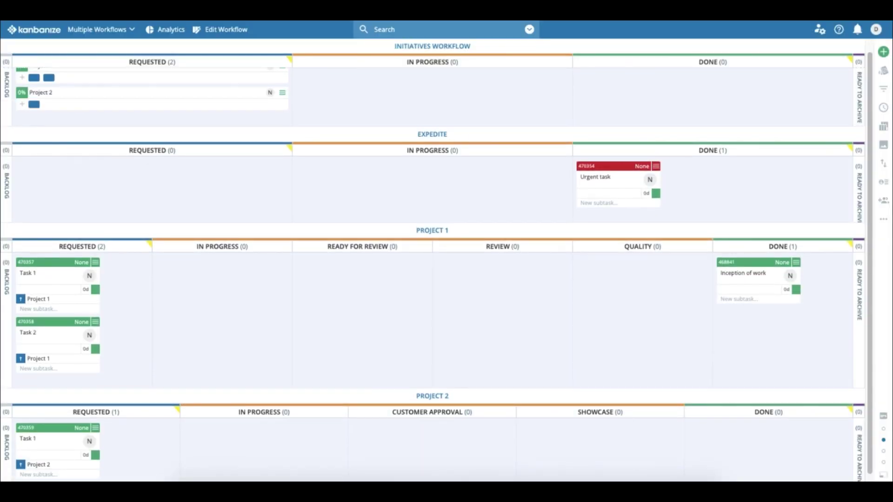
pyautogui.moveTo(137, 102); pyautogui.dragTo(115, 475)
pyautogui.click(163, 389)
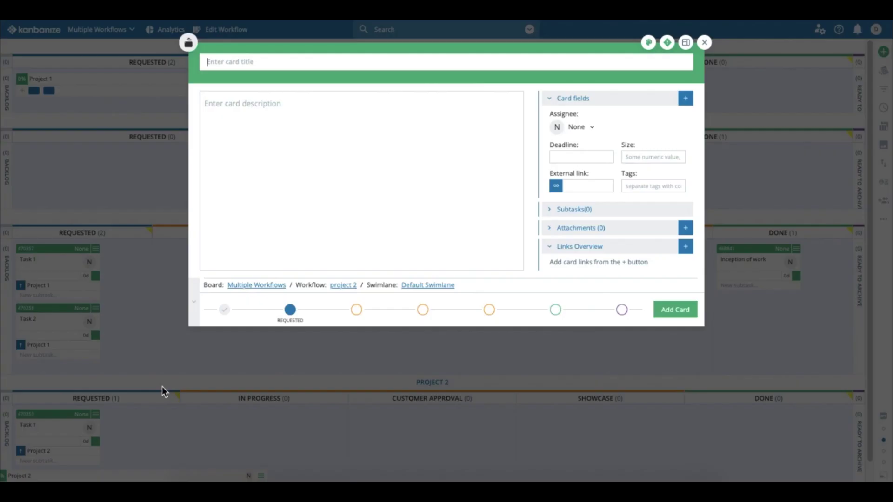
pyautogui.write('Task 2')
pyautogui.press('Return')
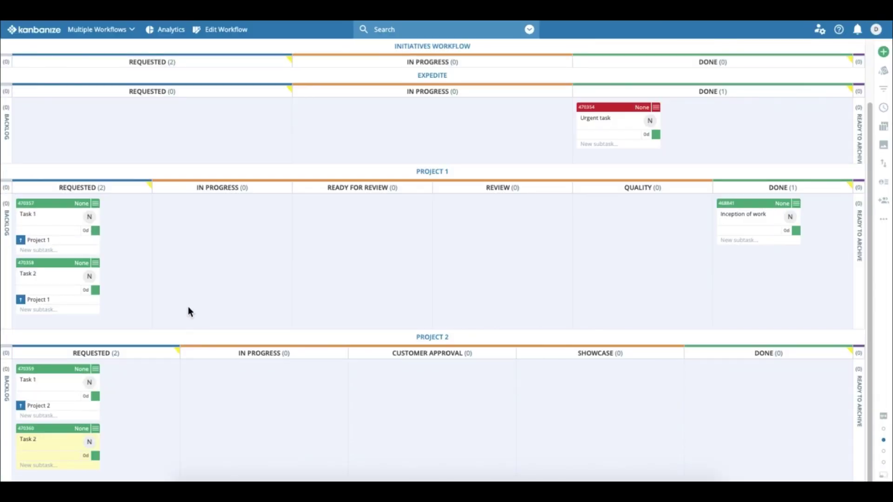
# - Move Task 1 of Project 1 and of Project 2 into In Progress
pyautogui.scroll(-1, 260, 294)
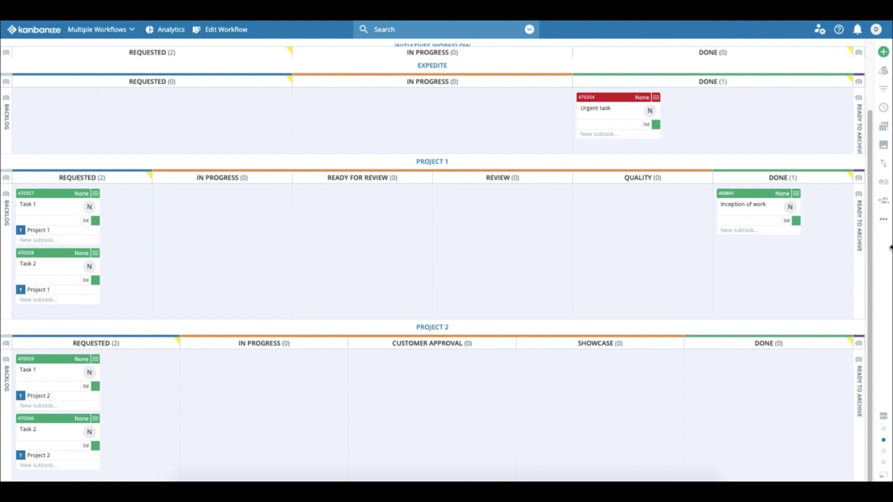
pyautogui.moveTo(867, 244); pyautogui.dragTo(858, 148)
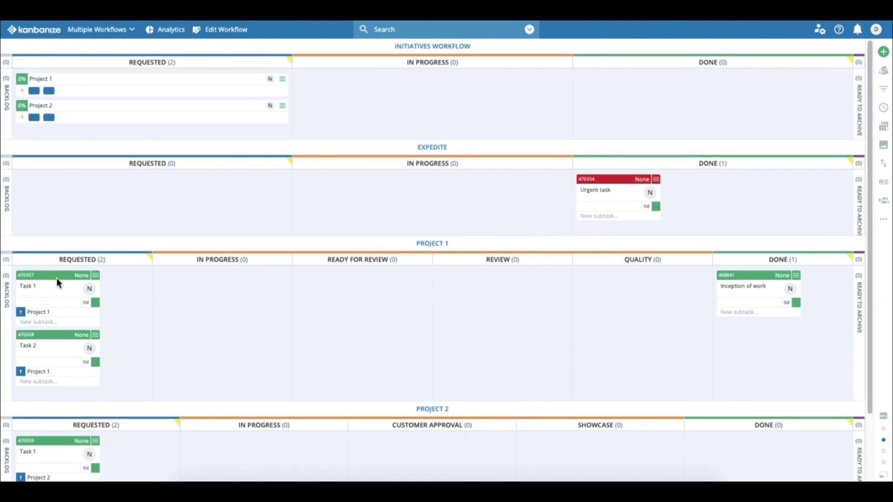
pyautogui.moveTo(57, 277); pyautogui.dragTo(231, 289)
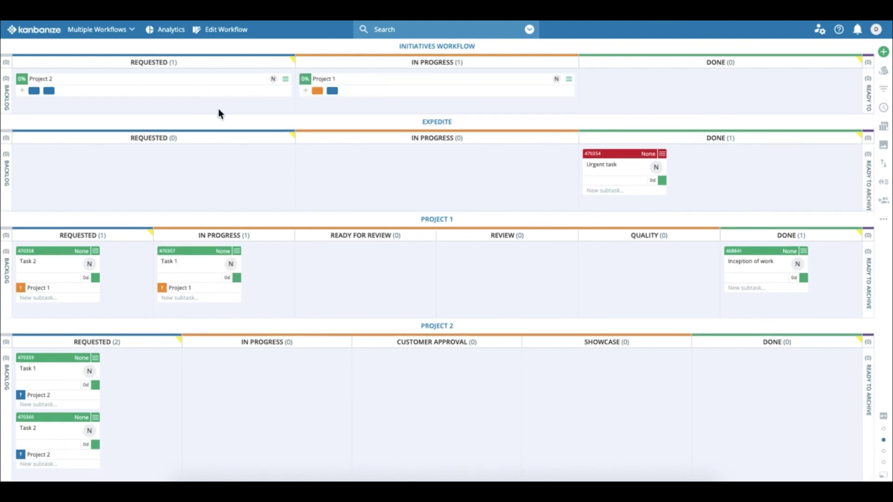
pyautogui.moveTo(64, 357); pyautogui.dragTo(249, 414)
# - Move Task 1 and Task 2 of both projects to Done, then open the workflow editor
pyautogui.moveTo(196, 303); pyautogui.dragTo(749, 337)
pyautogui.moveTo(223, 440); pyautogui.dragTo(726, 442)
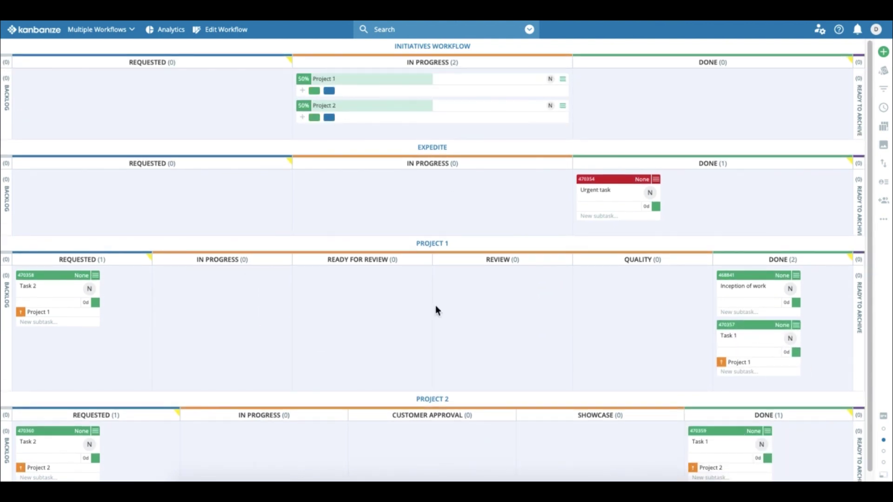
pyautogui.moveTo(47, 286); pyautogui.dragTo(759, 279)
pyautogui.moveTo(46, 470); pyautogui.dragTo(725, 465)
pyautogui.click(211, 29)
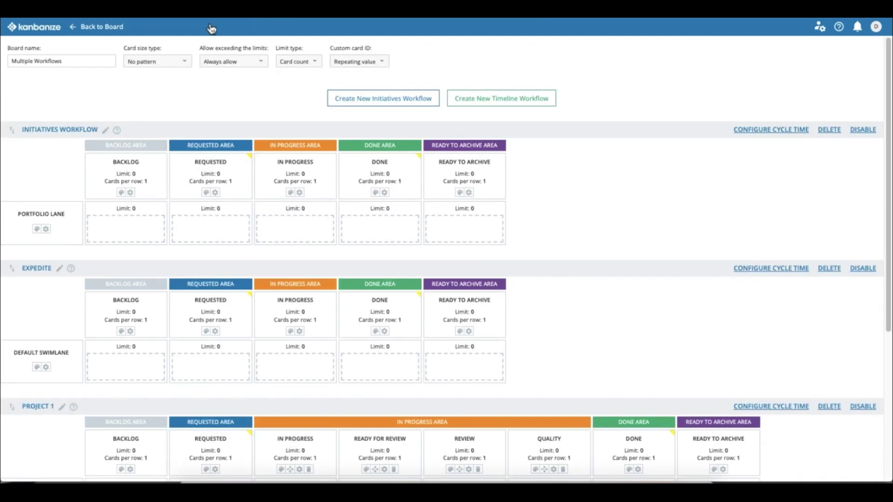
# - Rename the Project 1 workflow to Content
pyautogui.click(62, 407)
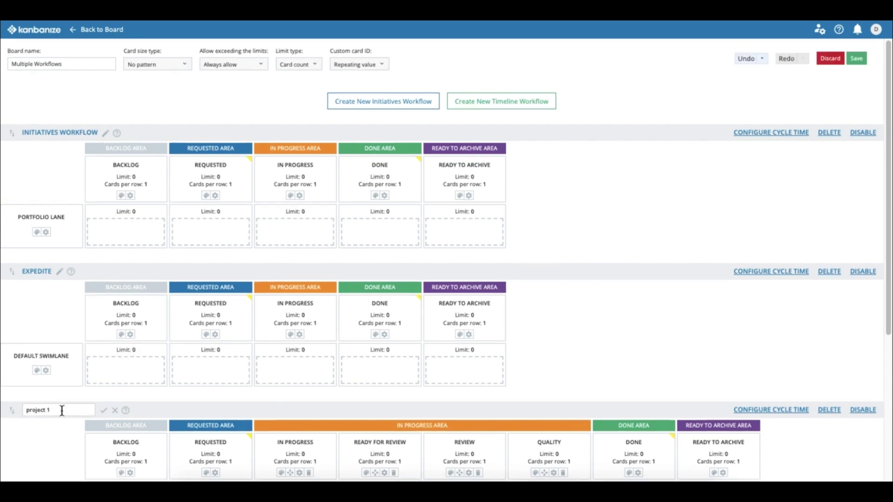
pyautogui.hotkey('ctrl', 'a')
pyautogui.write('Xc')
pyautogui.press('Return')
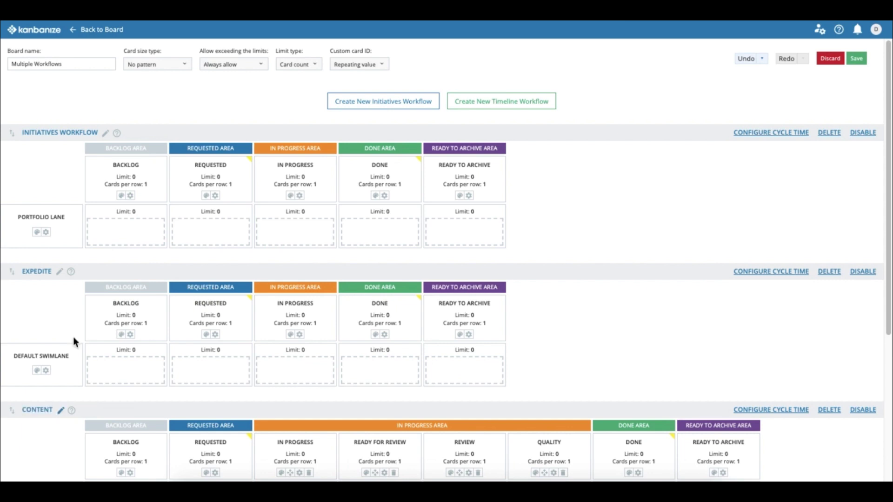
# - Rename the Project 2 workflow to Development and save the board structure
pyautogui.scroll(-3, 72, 331)
pyautogui.click(59, 394)
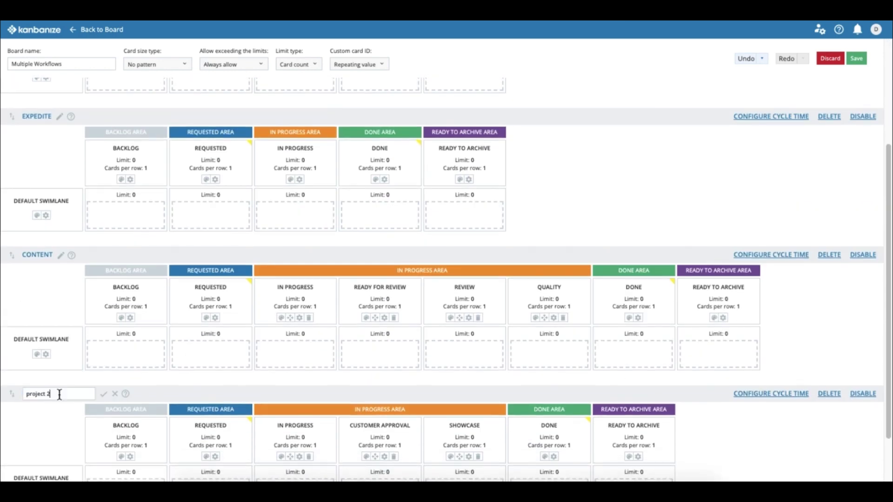
pyautogui.hotkey('ctrl', 'a')
pyautogui.write('D')
pyautogui.press('Return')
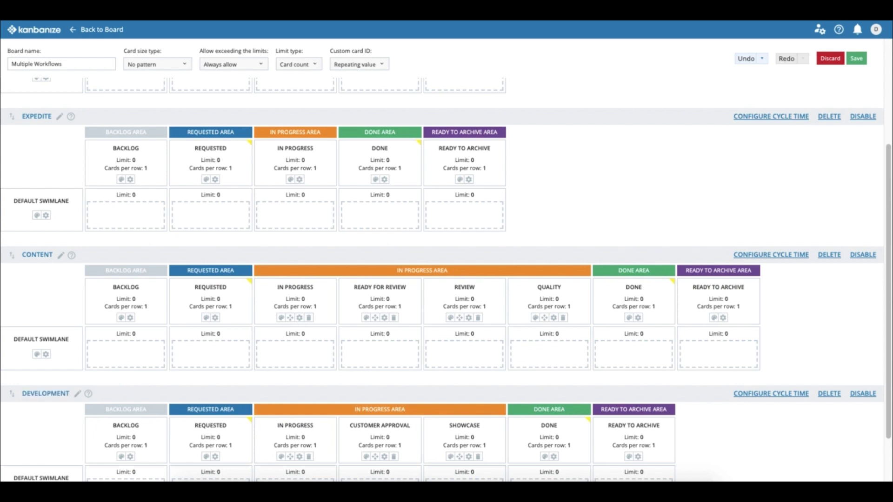
pyautogui.click(856, 58)
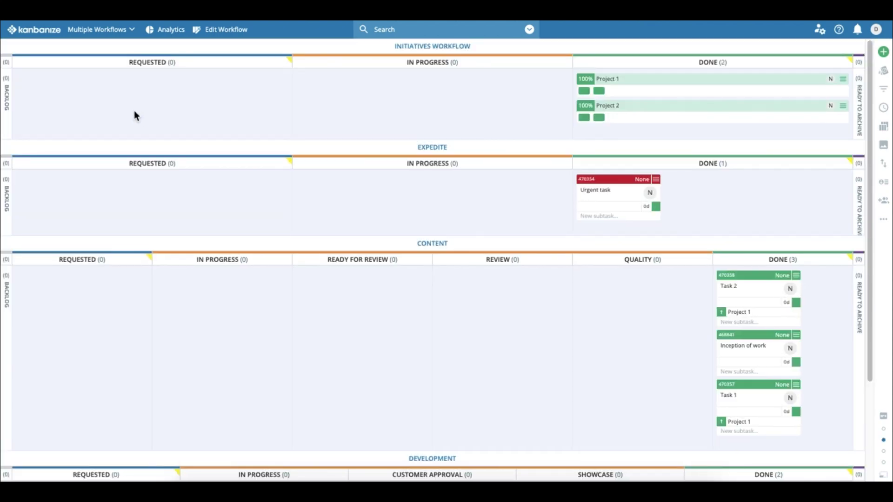
# - Create a 'New Landing page' card in Initiatives Requested and drag it onto the Content workflow
pyautogui.doubleClick(134, 95)
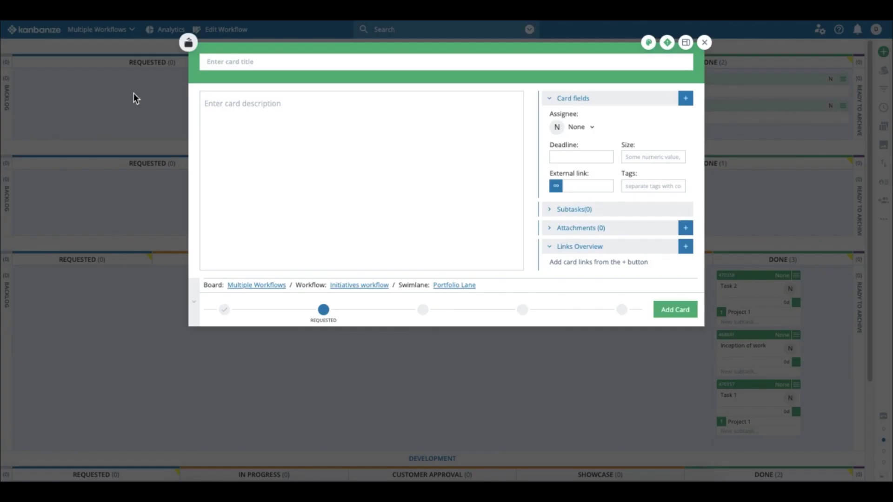
pyautogui.write('Landing')
pyautogui.doubleClick(208, 64)
pyautogui.write('New')
pyautogui.press('Return')
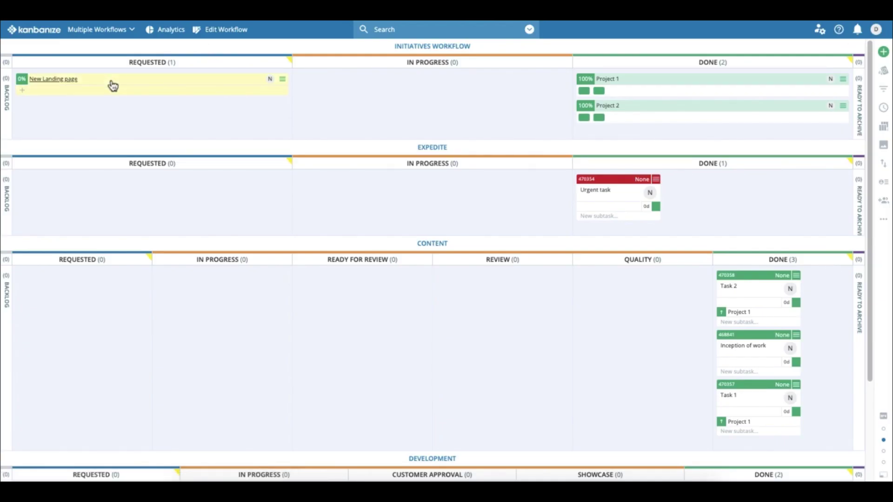
pyautogui.moveTo(114, 85); pyautogui.dragTo(102, 314)
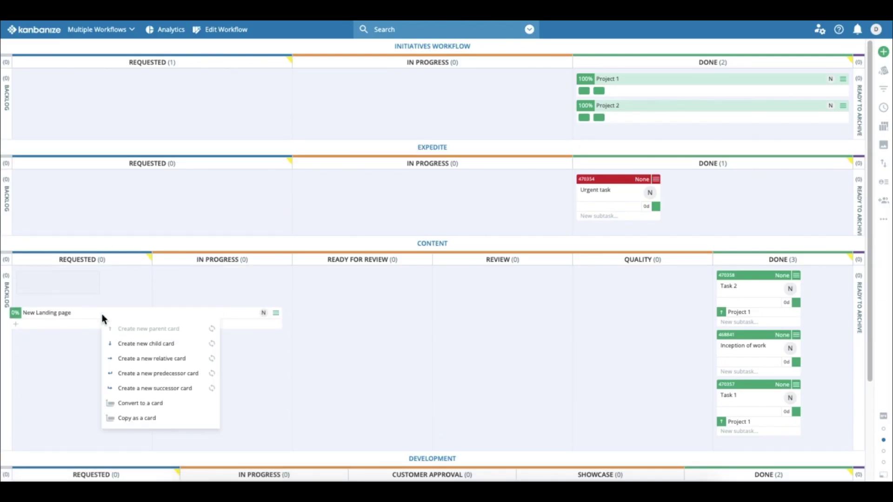
# - Create a child card titled 'Content' in the Content workflow and collapse the Expedite swimlane
pyautogui.click(124, 347)
pyautogui.write('Content')
pyautogui.press('Return')
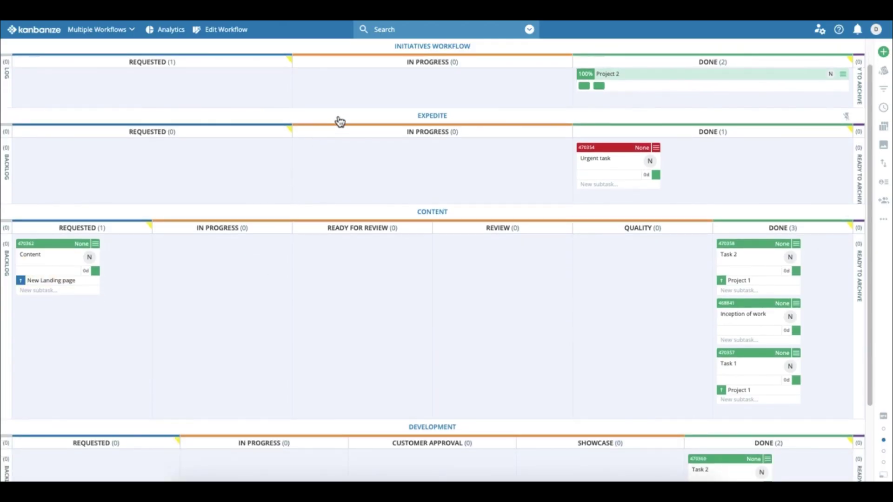
pyautogui.click(335, 116)
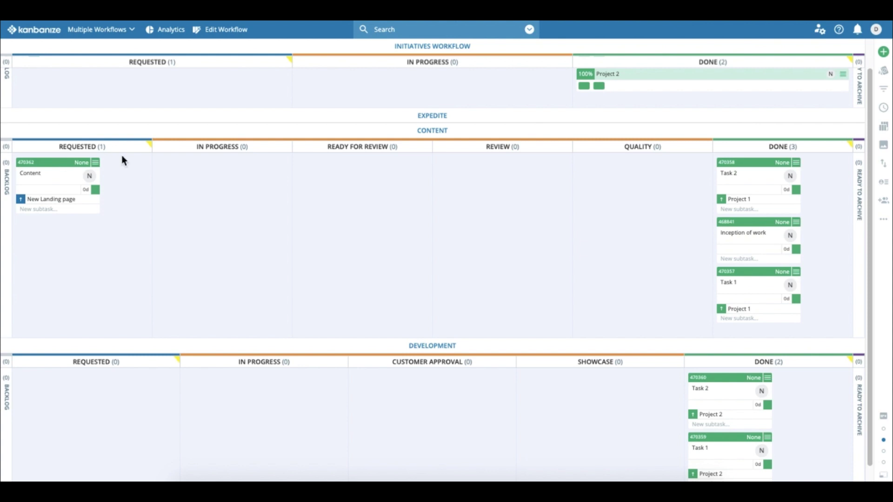
# - Link New Landing page to Development with a child card 'Development for customer x'
pyautogui.moveTo(121, 97); pyautogui.dragTo(72, 416)
pyautogui.click(105, 333)
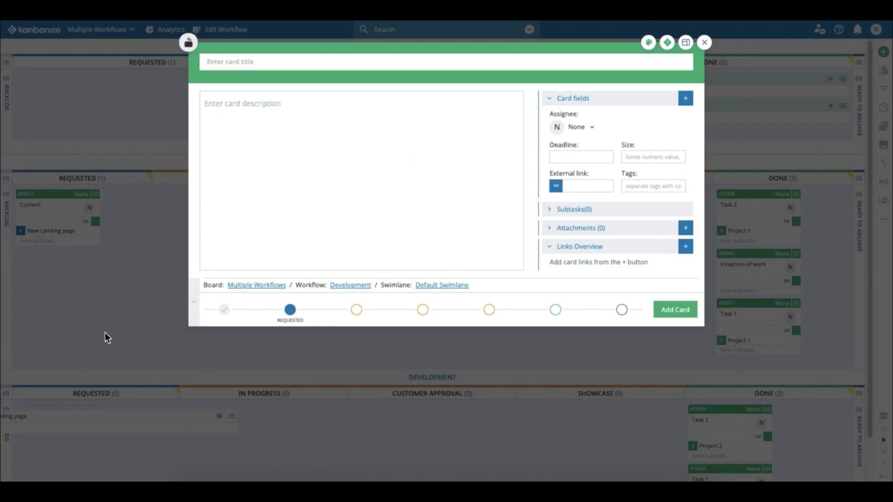
pyautogui.write('Development for customer x')
pyautogui.press('Return')
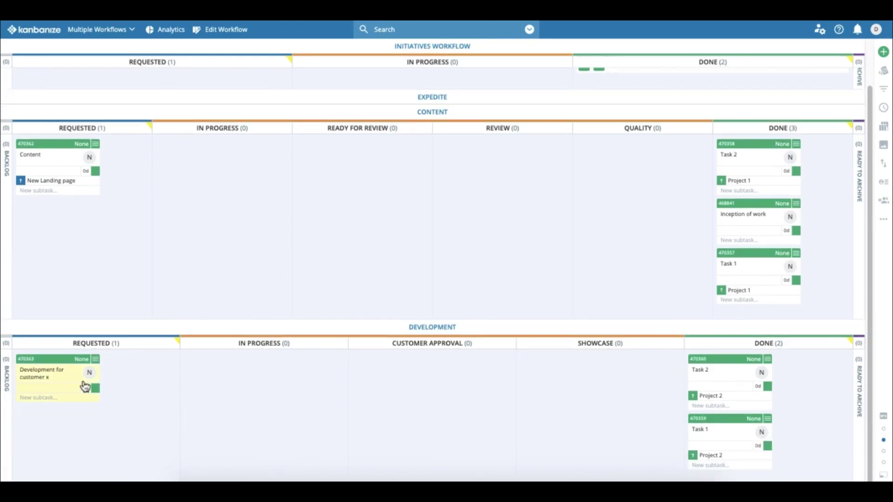
# - Drag the 'Development for customer x' and 'Content' cards through In Progress to Done
pyautogui.moveTo(69, 361); pyautogui.dragTo(309, 373)
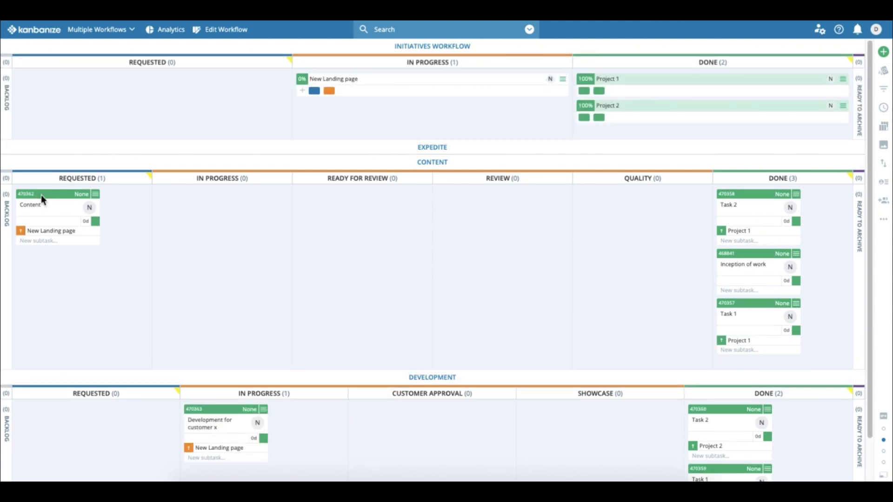
pyautogui.moveTo(41, 194); pyautogui.dragTo(227, 180)
pyautogui.moveTo(63, 194); pyautogui.dragTo(735, 344)
pyautogui.scroll(-3, 295, 251)
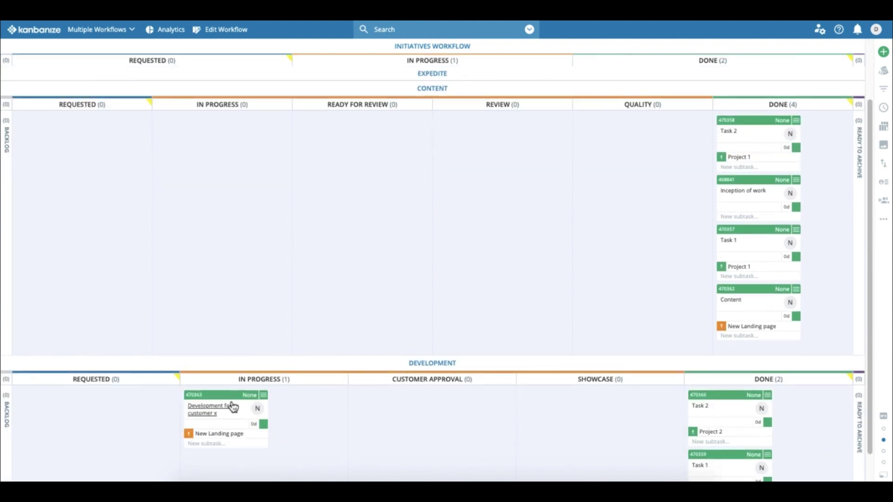
pyautogui.moveTo(223, 406); pyautogui.dragTo(735, 395)
pyautogui.scroll(4, 504, 274)
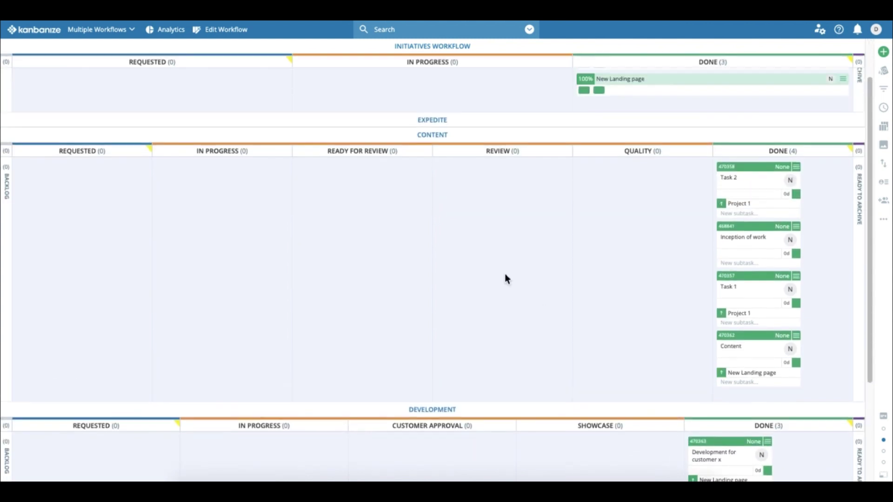